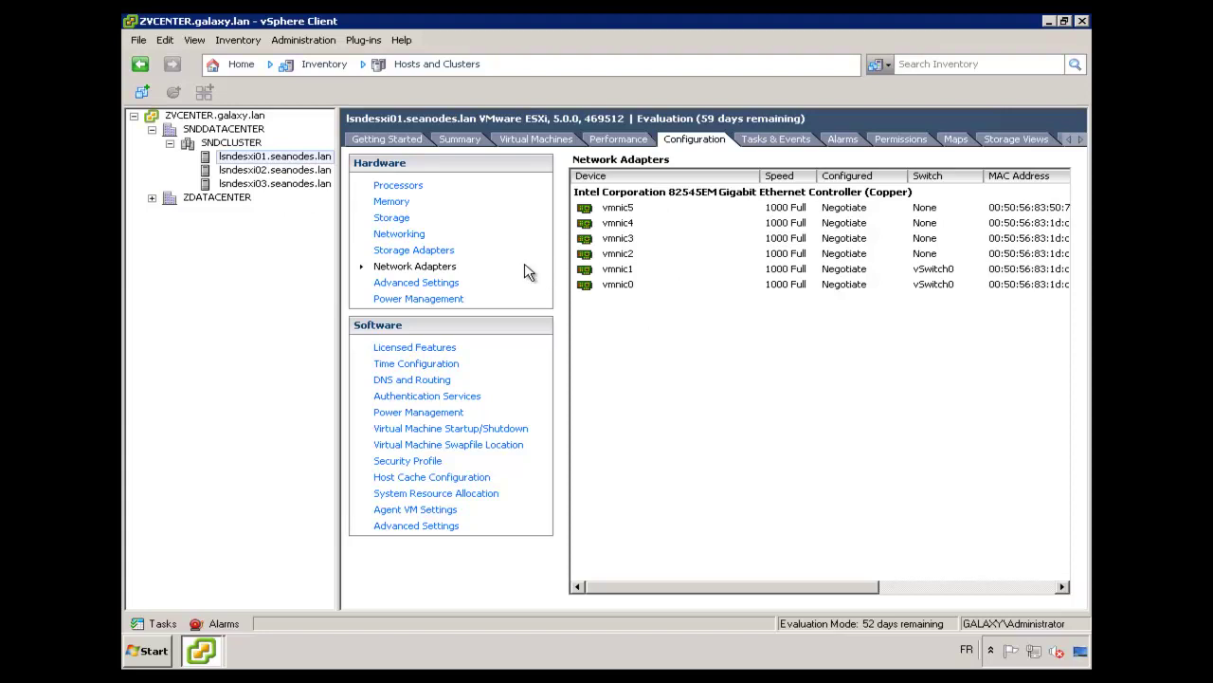
# - On host lsndesxi01, begin adding a virtual machine network on a new standard switch using adapters vmnic2 and vmnic3
pyautogui.click(414, 237)
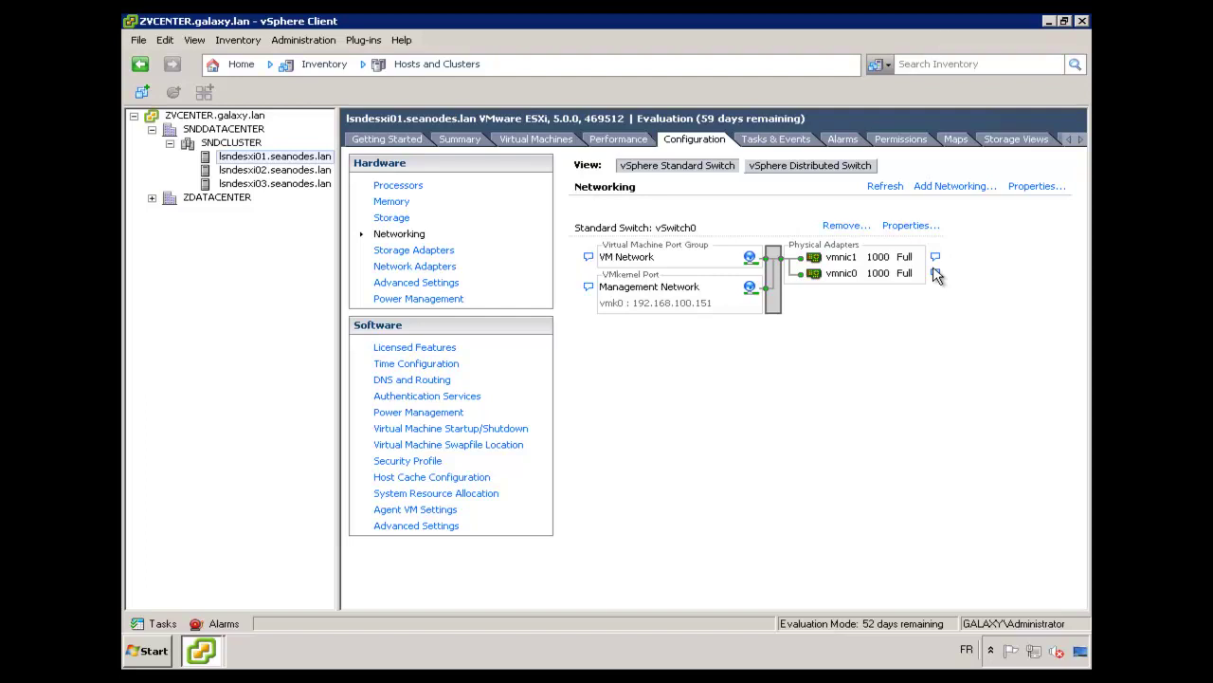
pyautogui.click(953, 187)
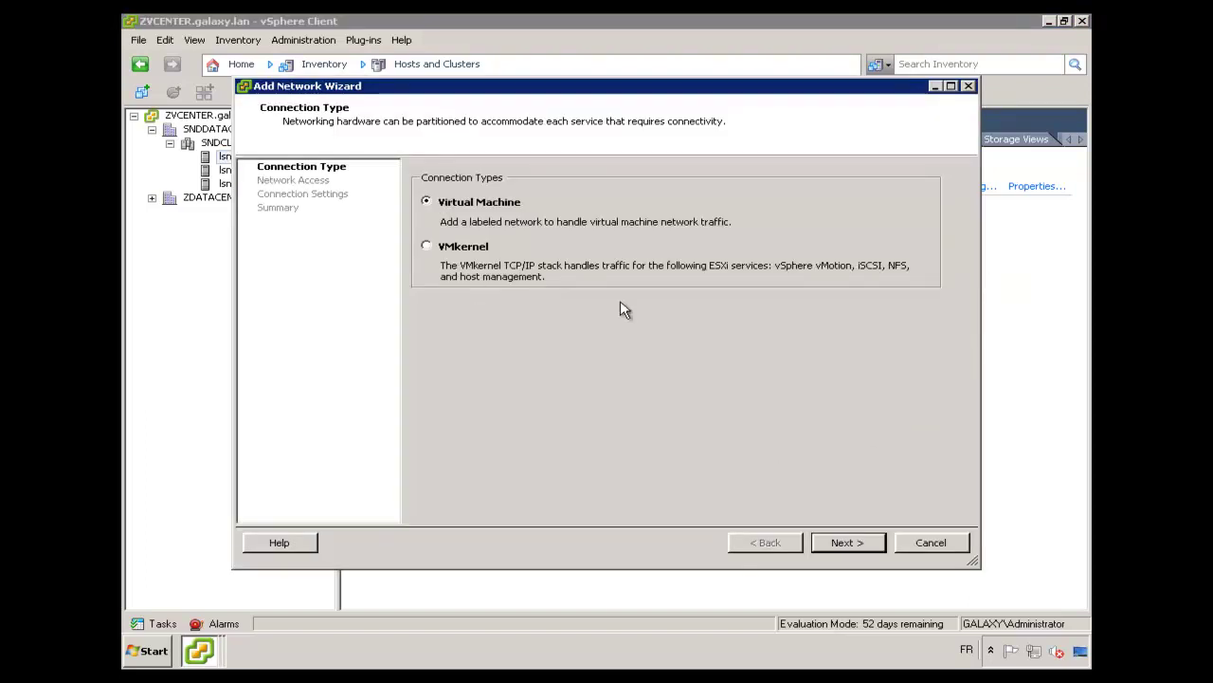
pyautogui.click(846, 543)
pyautogui.click(453, 250)
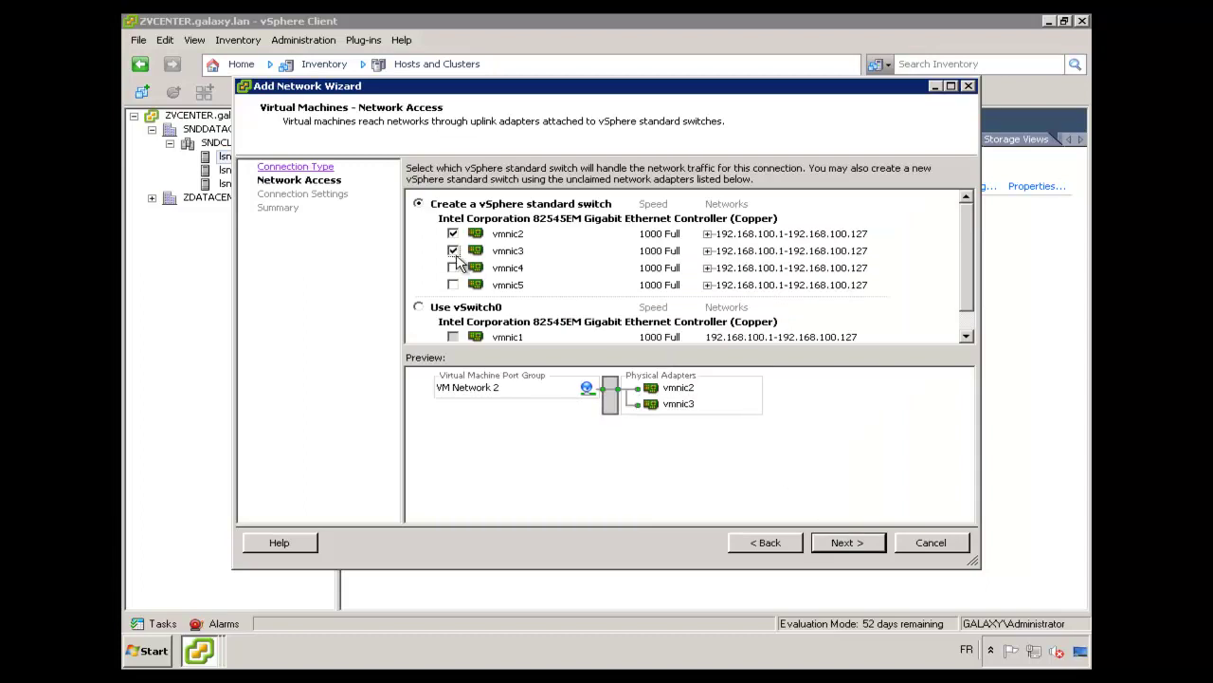
pyautogui.click(837, 542)
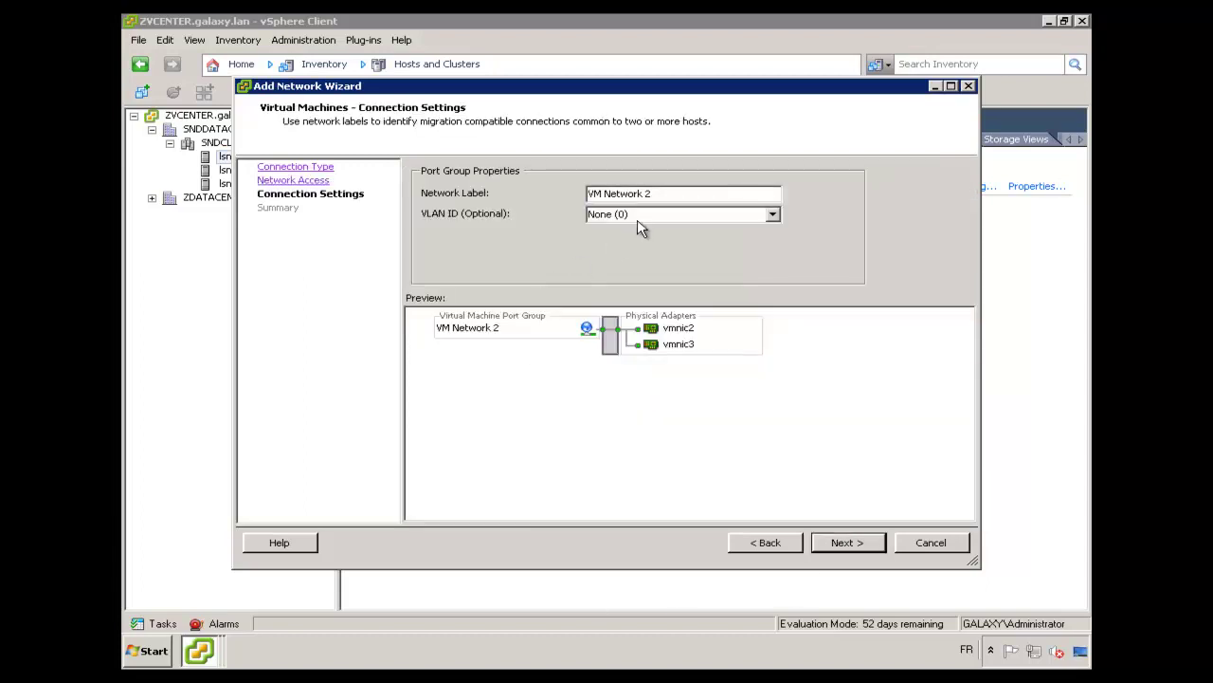
# - Label the port group EXA VM Network, assign VLAN ID 101, and finish creating the switch
pyautogui.moveTo(671, 196); pyautogui.dragTo(482, 191)
pyautogui.write('E')
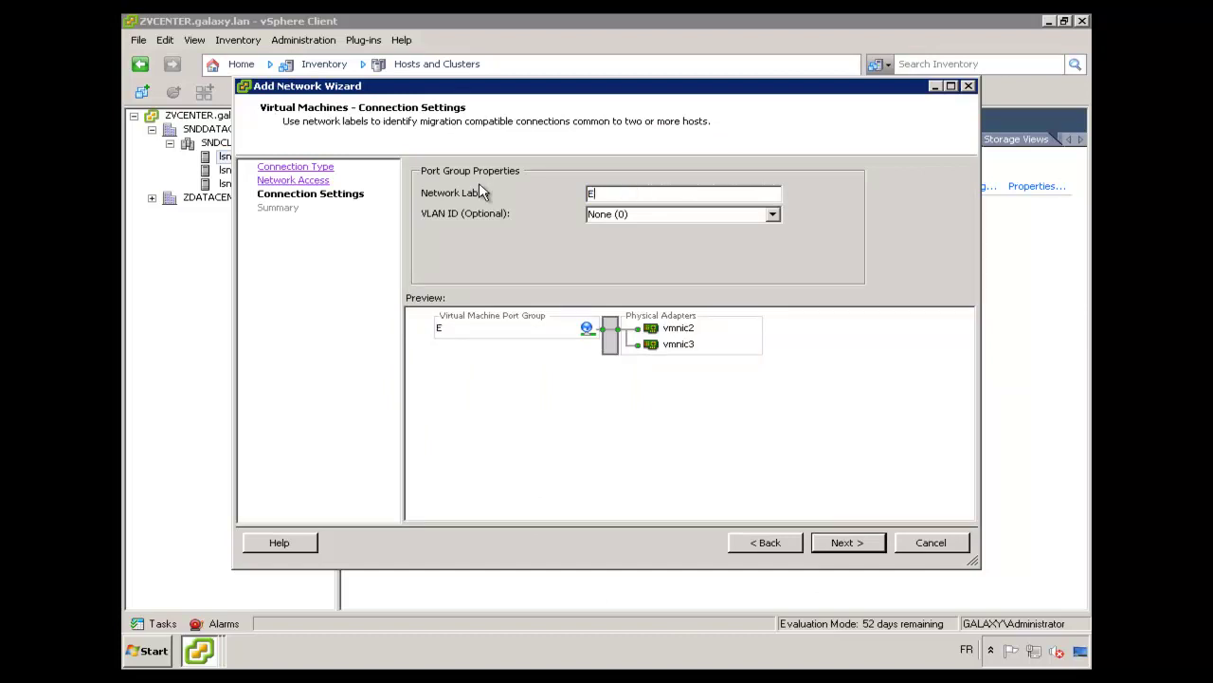
pyautogui.write('XA VM Network')
pyautogui.press('Tab')
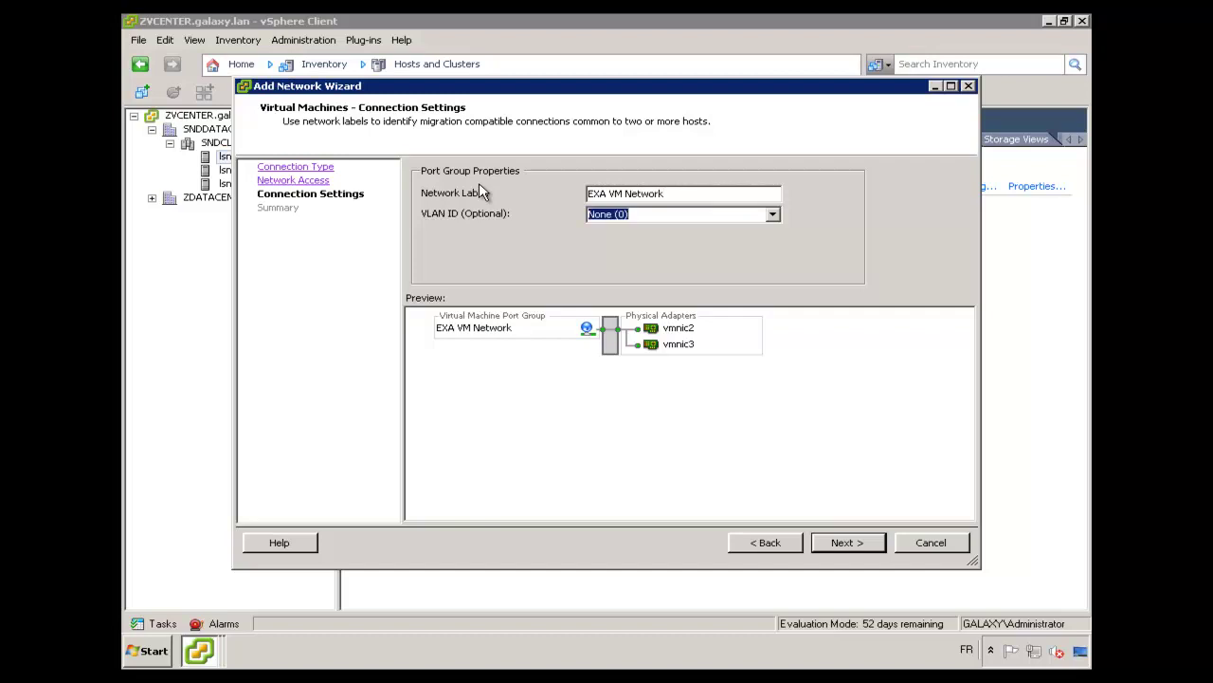
pyautogui.write('101')
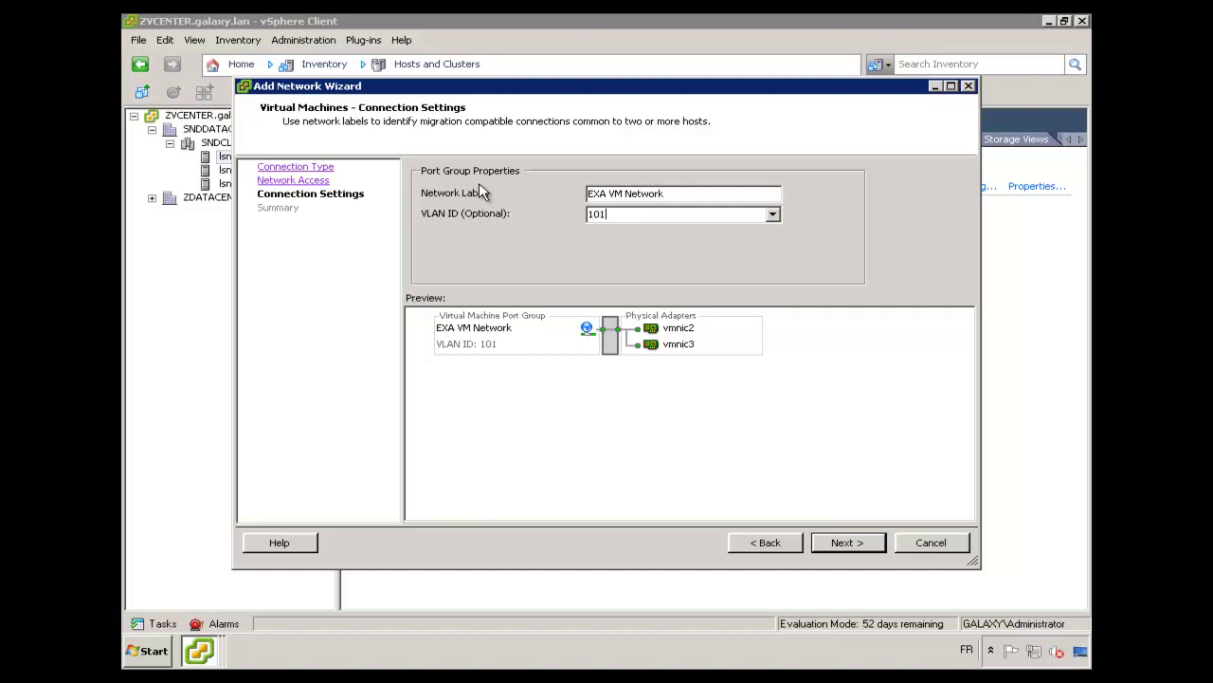
pyautogui.click(859, 548)
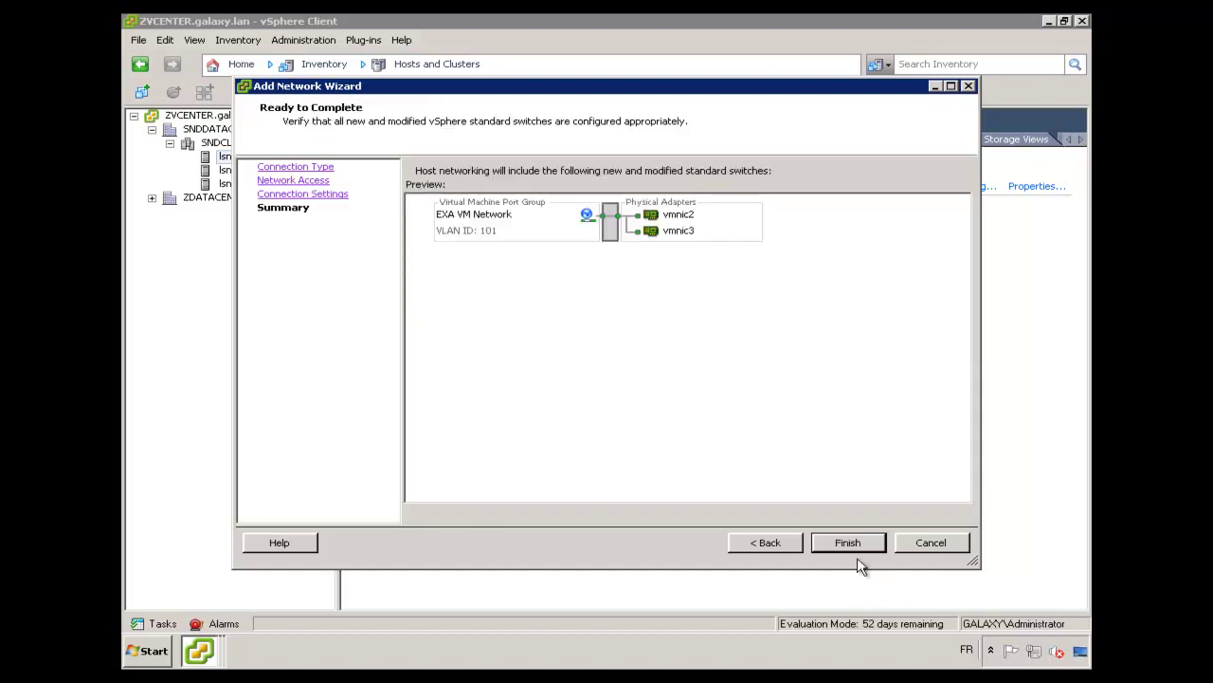
pyautogui.click(853, 546)
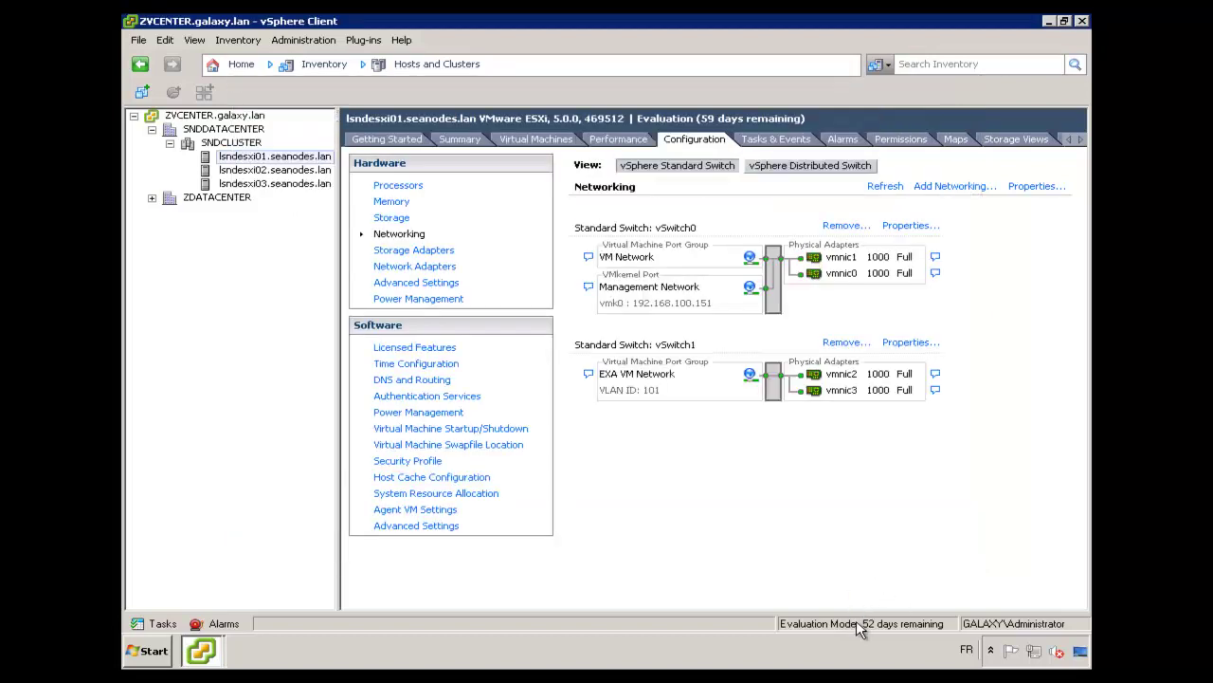
# - Begin adding a second virtual machine network on a new standard switch using adapters vmnic4 and vmnic5
pyautogui.click(956, 187)
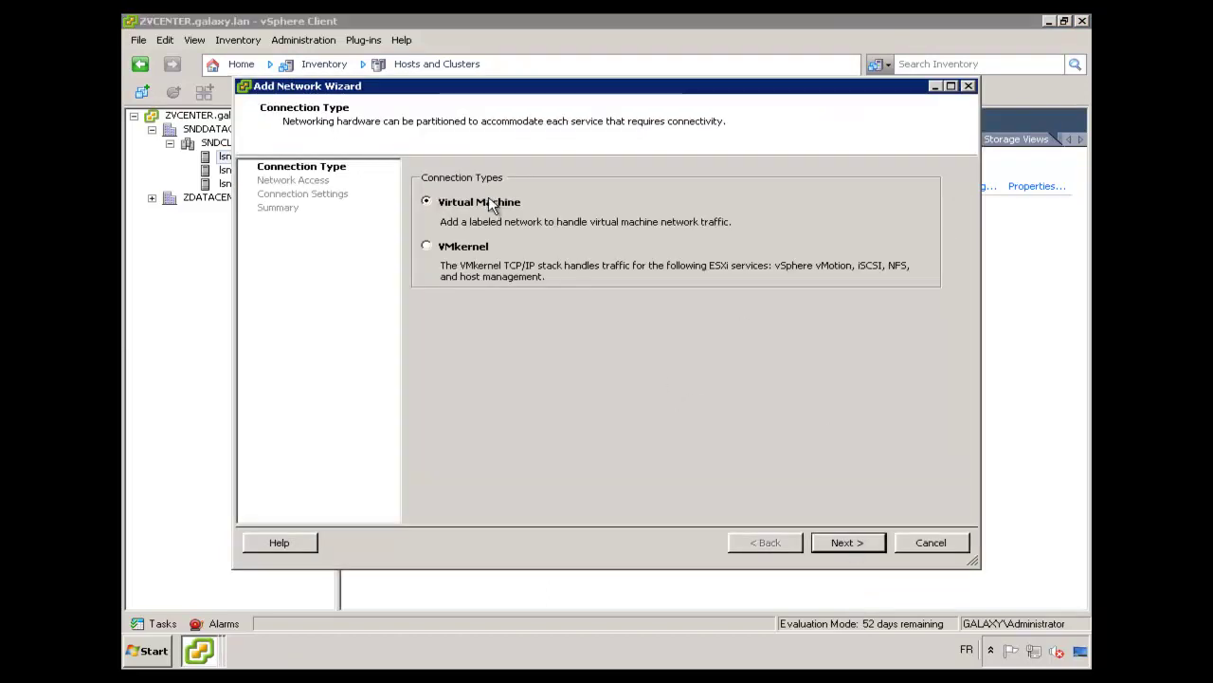
pyautogui.click(833, 542)
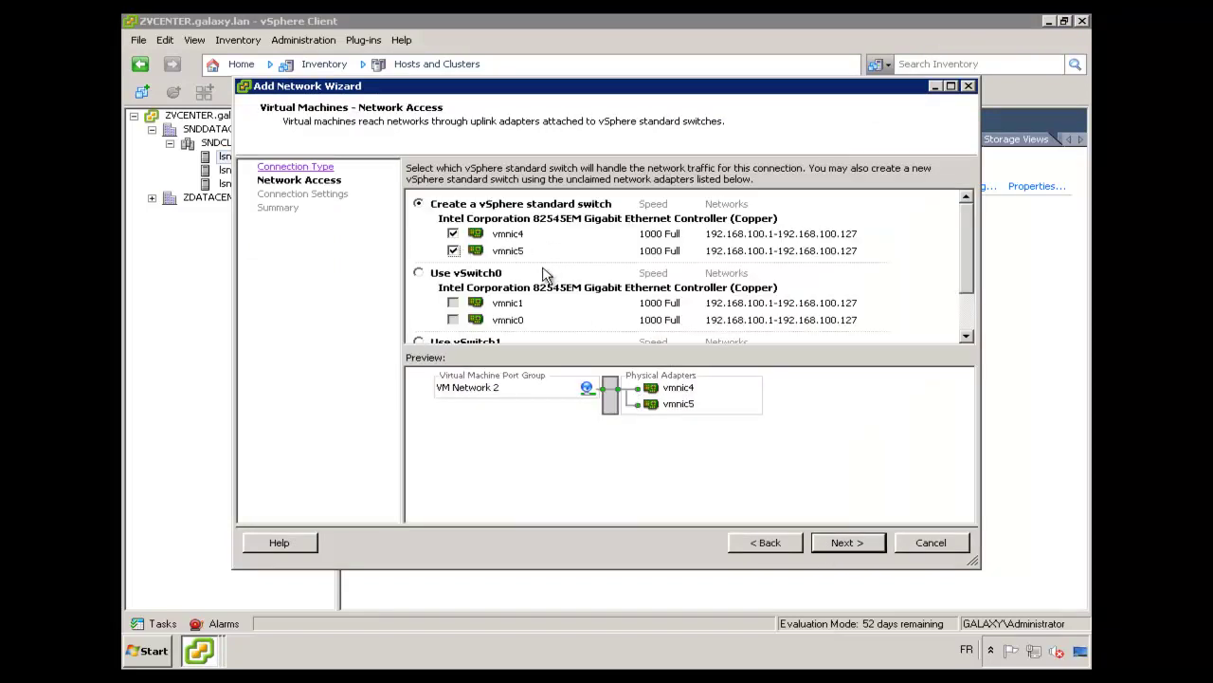
pyautogui.click(858, 548)
# - Label the port group EXA iSCSI Target, assign VLAN ID 102, and finish creating the switch
pyautogui.moveTo(662, 193); pyautogui.dragTo(520, 212)
pyautogui.write('E')
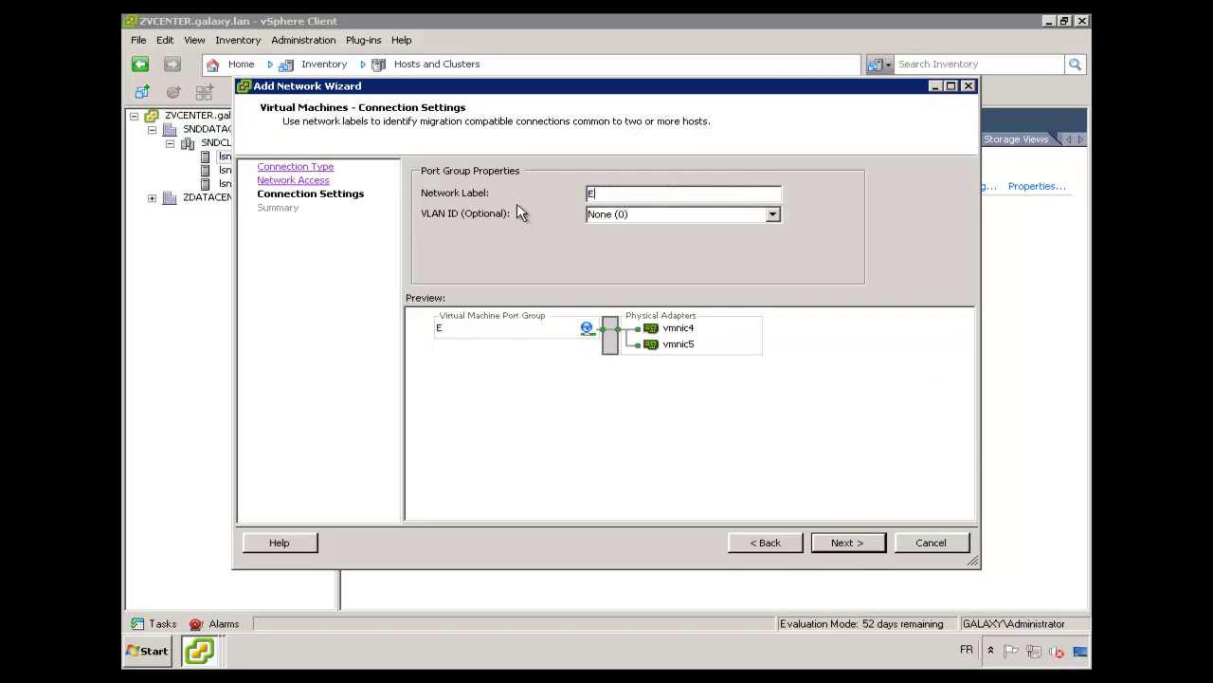
pyautogui.write('XA iSCSI Target')
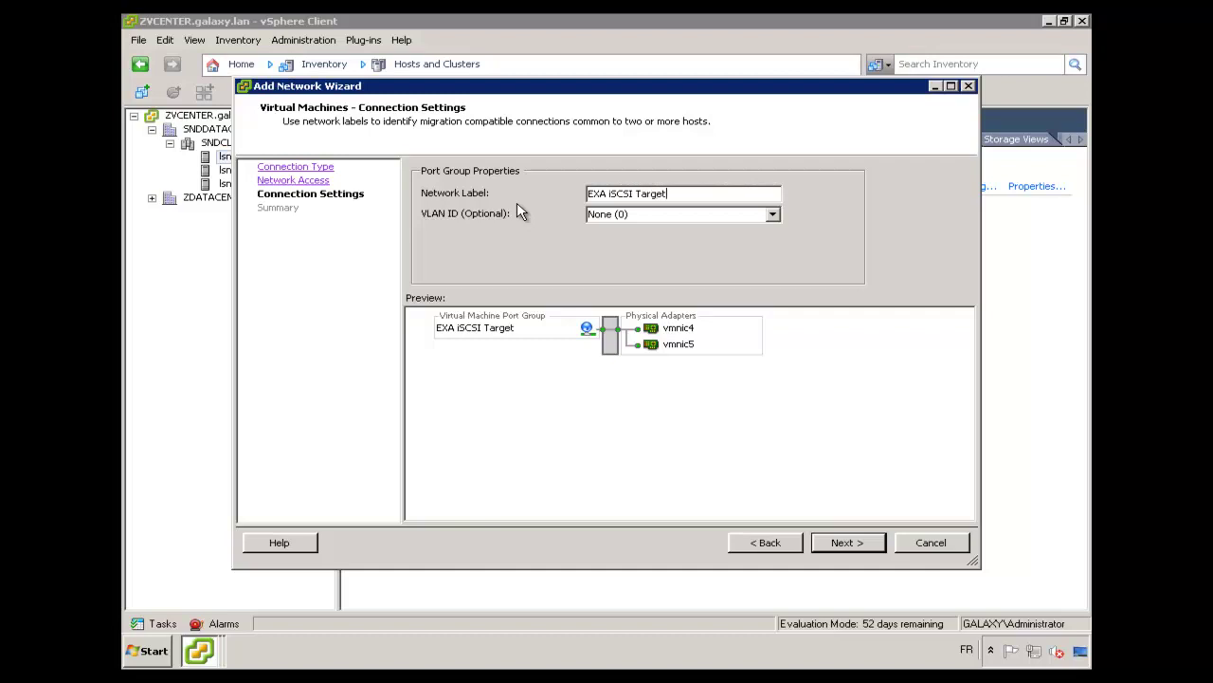
pyautogui.press('Tab')
pyautogui.write('102')
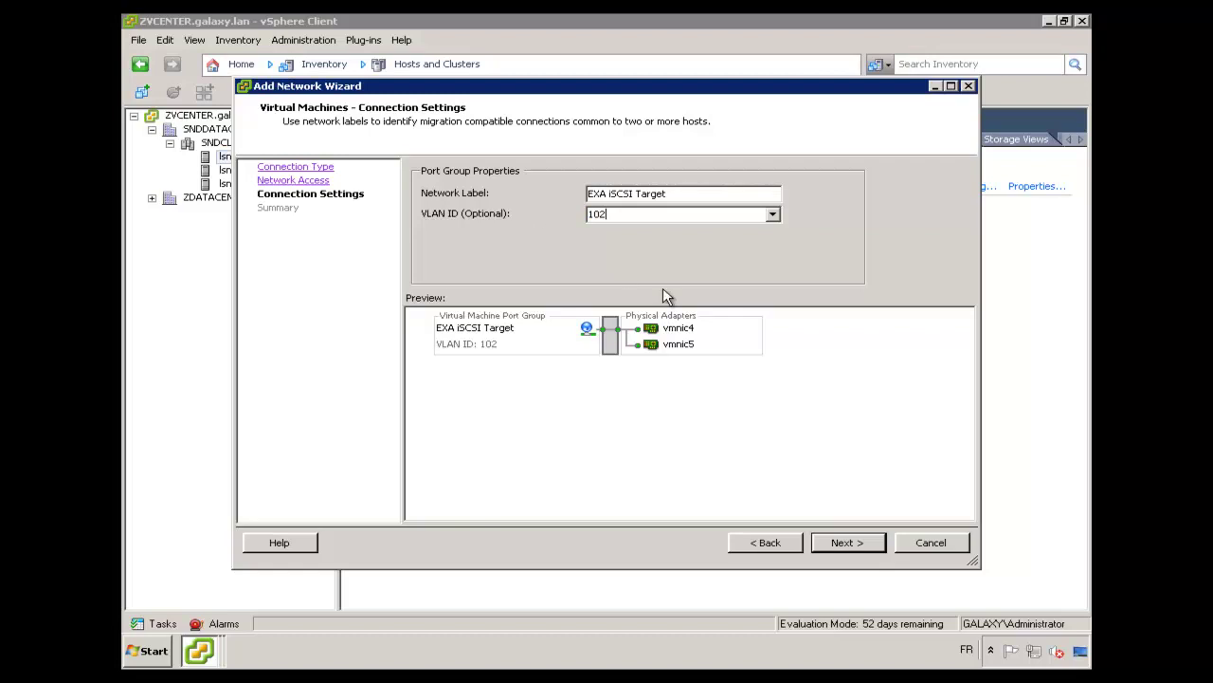
pyautogui.press('Return')
pyautogui.click(841, 546)
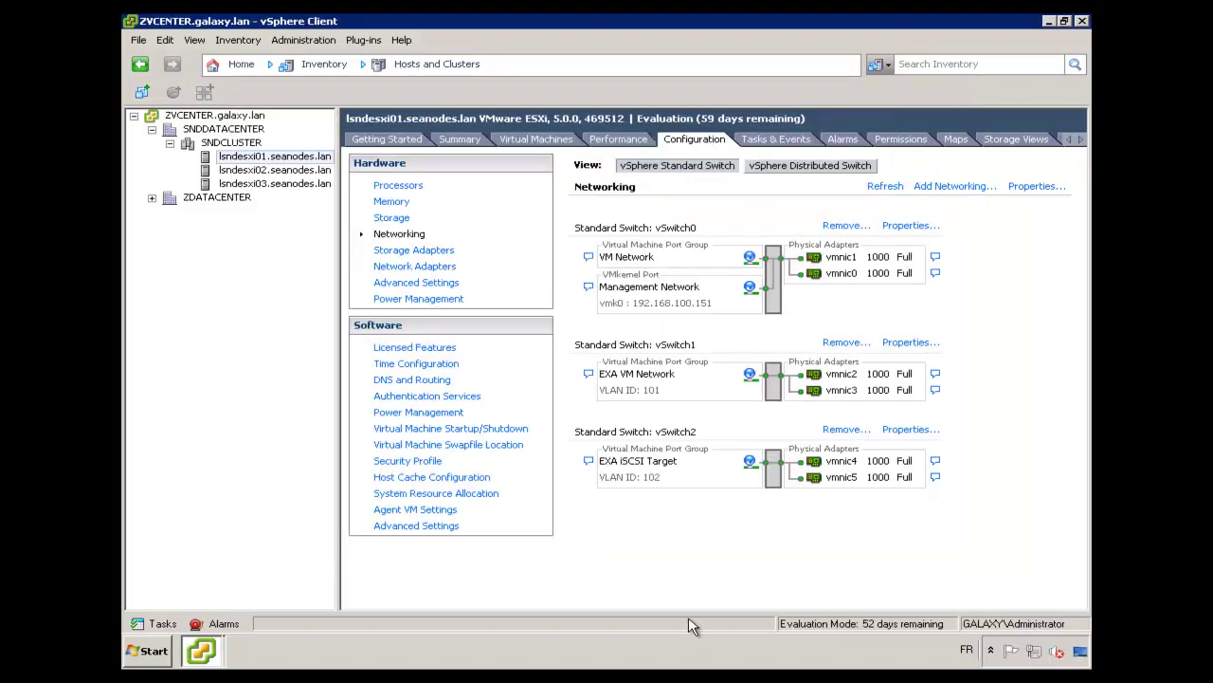
# - Add a VMkernel port to vSwitch2 with the network label EXA iSCSI Initiator and VLAN ID 102
pyautogui.click(903, 432)
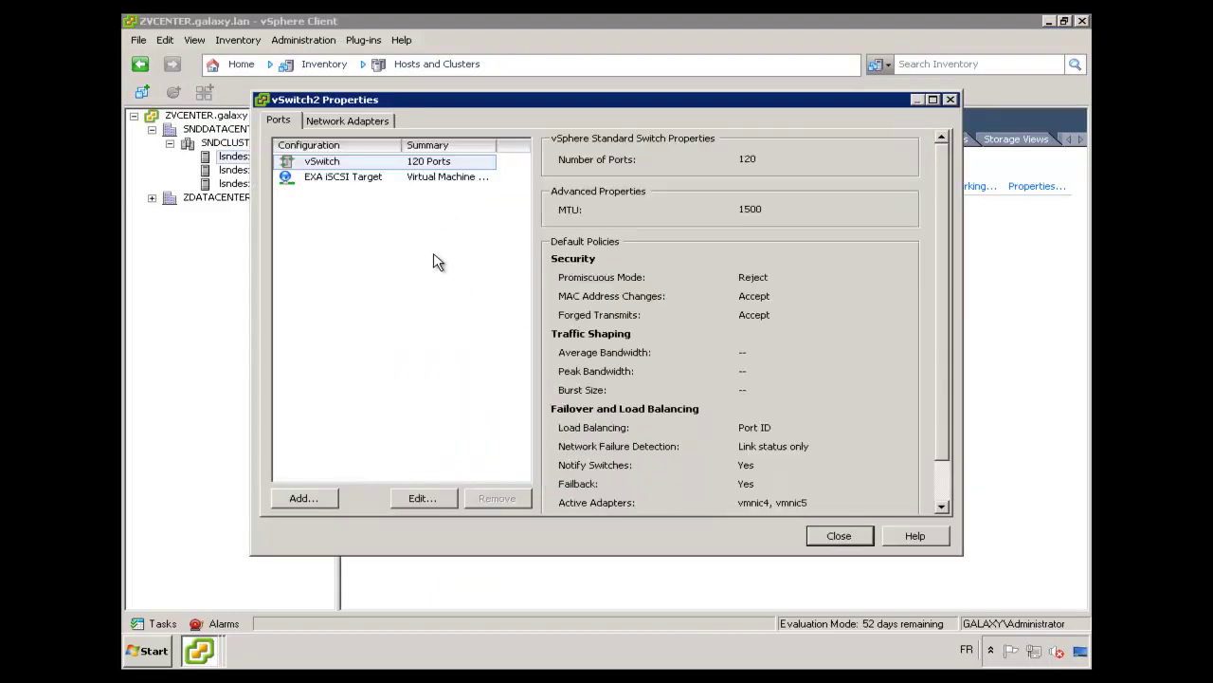
pyautogui.click(282, 499)
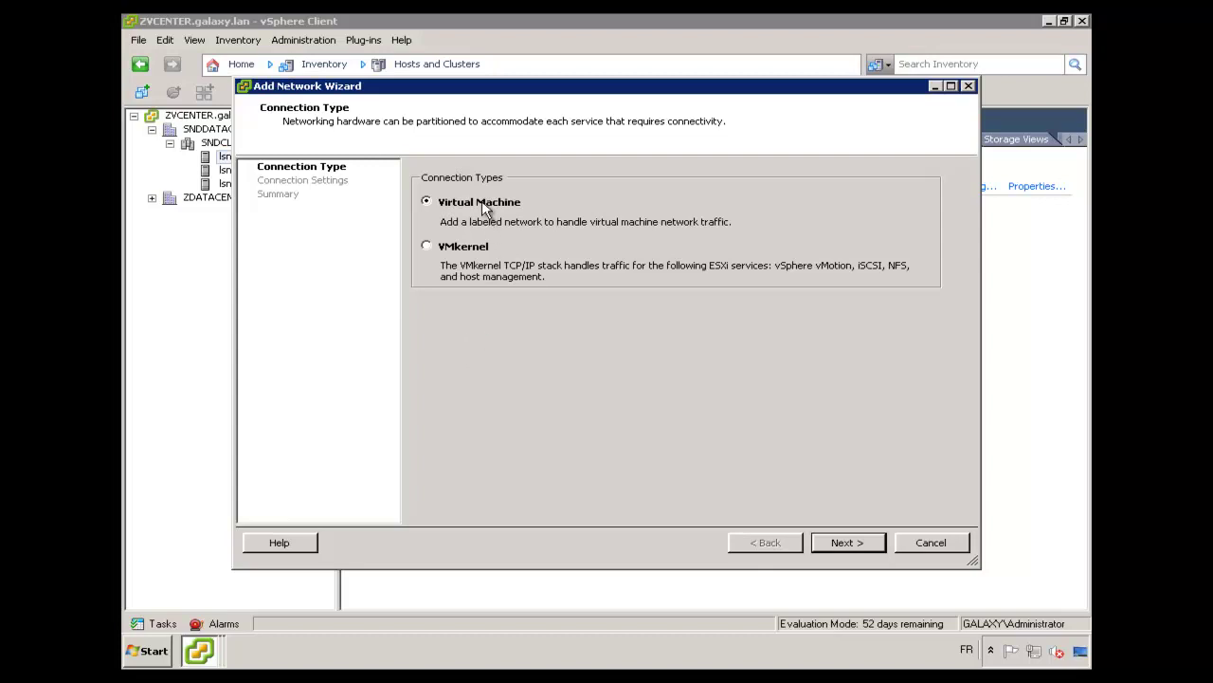
pyautogui.click(481, 248)
pyautogui.click(876, 548)
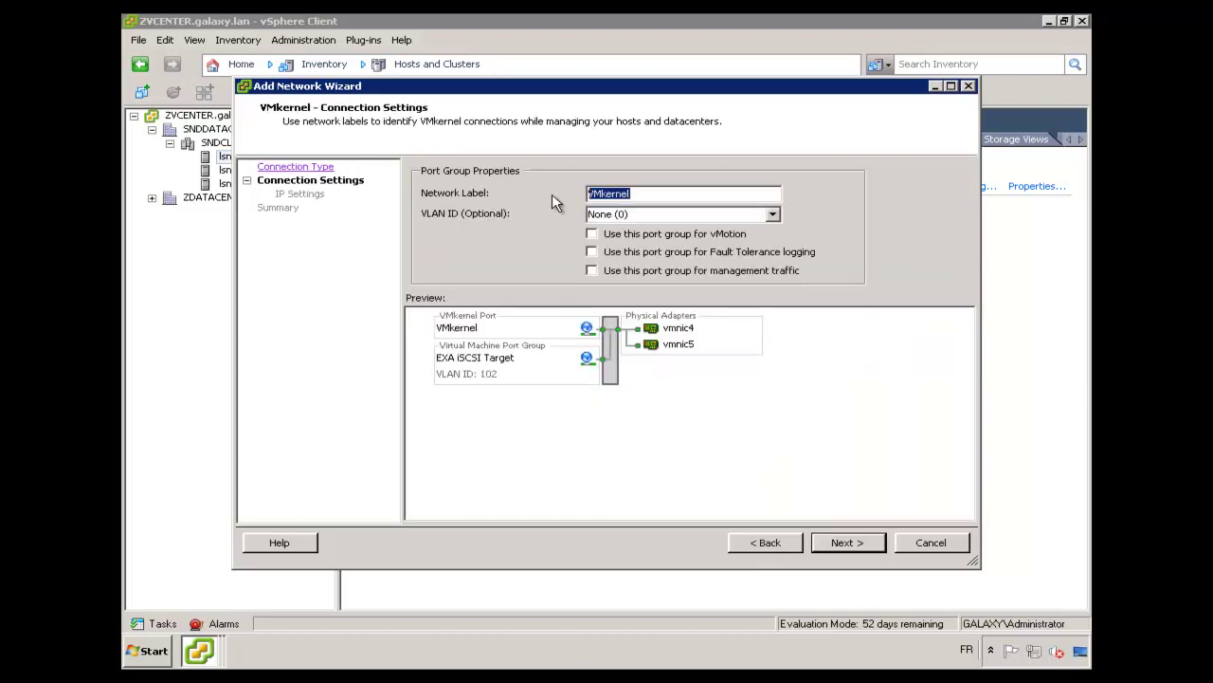
pyautogui.write('EXA iSCSI Initiator')
pyautogui.press('Tab')
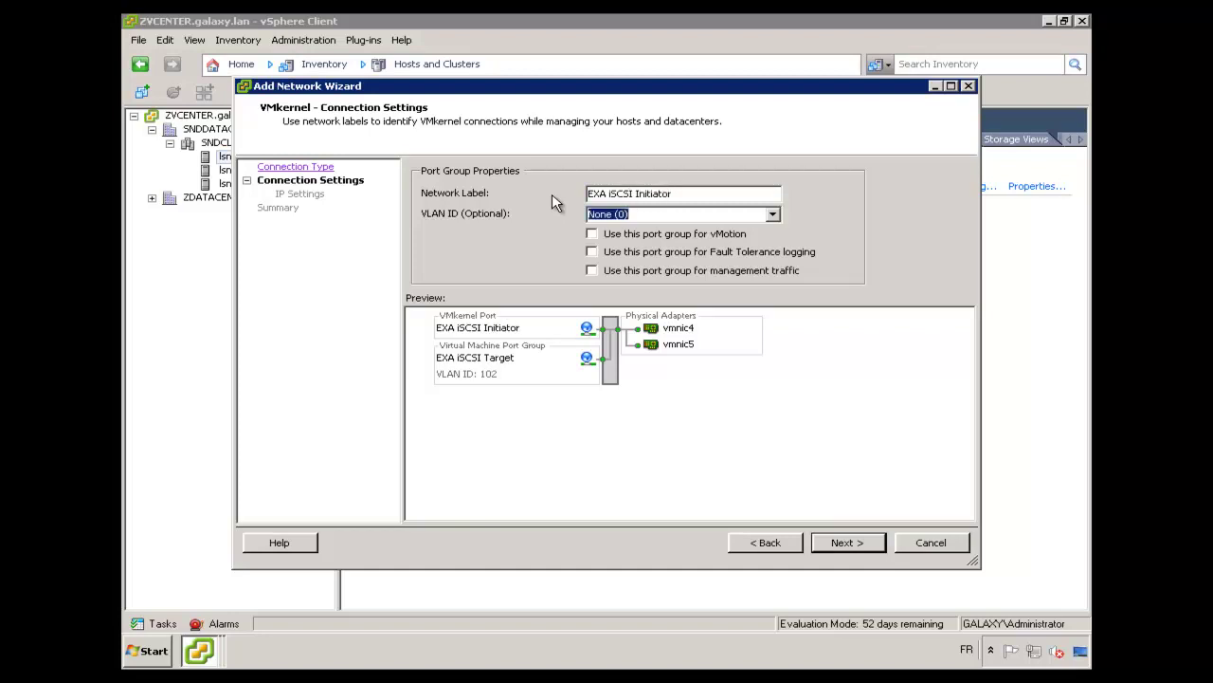
pyautogui.write('102')
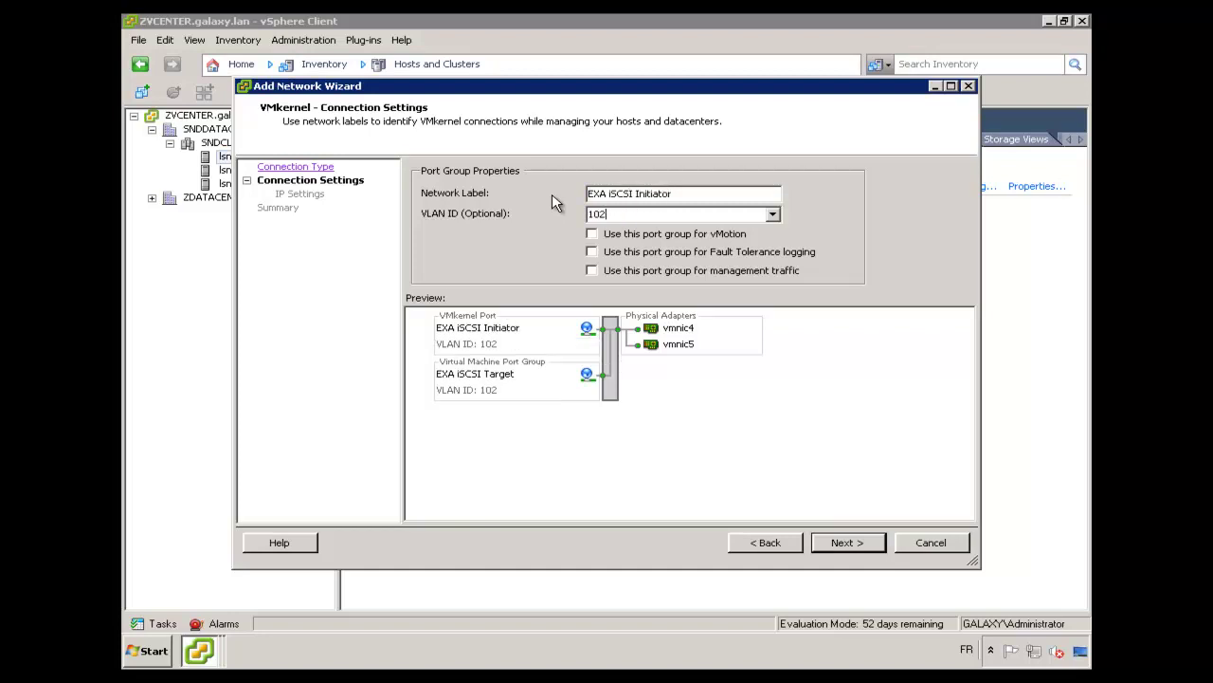
pyautogui.click(846, 542)
# - Give the VMkernel port IP address 192.168.102.151 with subnet mask 255.255.255.0, then finish and close the vSwitch2 properties
pyautogui.write('192 . . .')
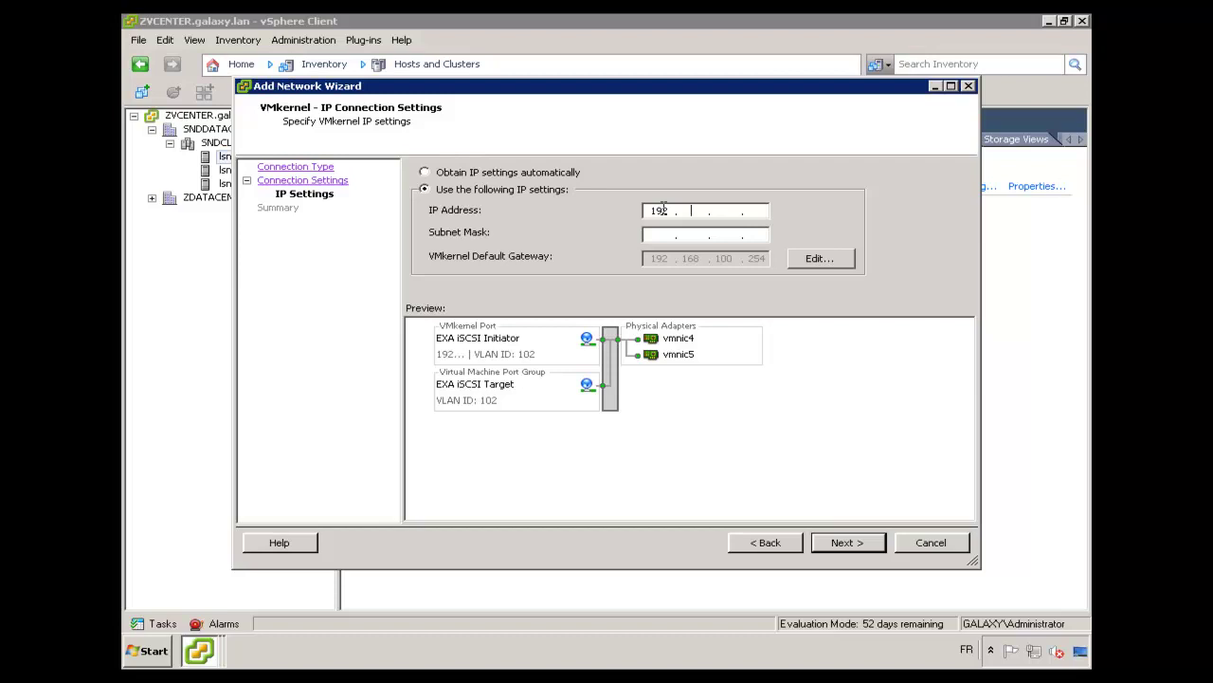
pyautogui.write('168102')
pyautogui.write('151')
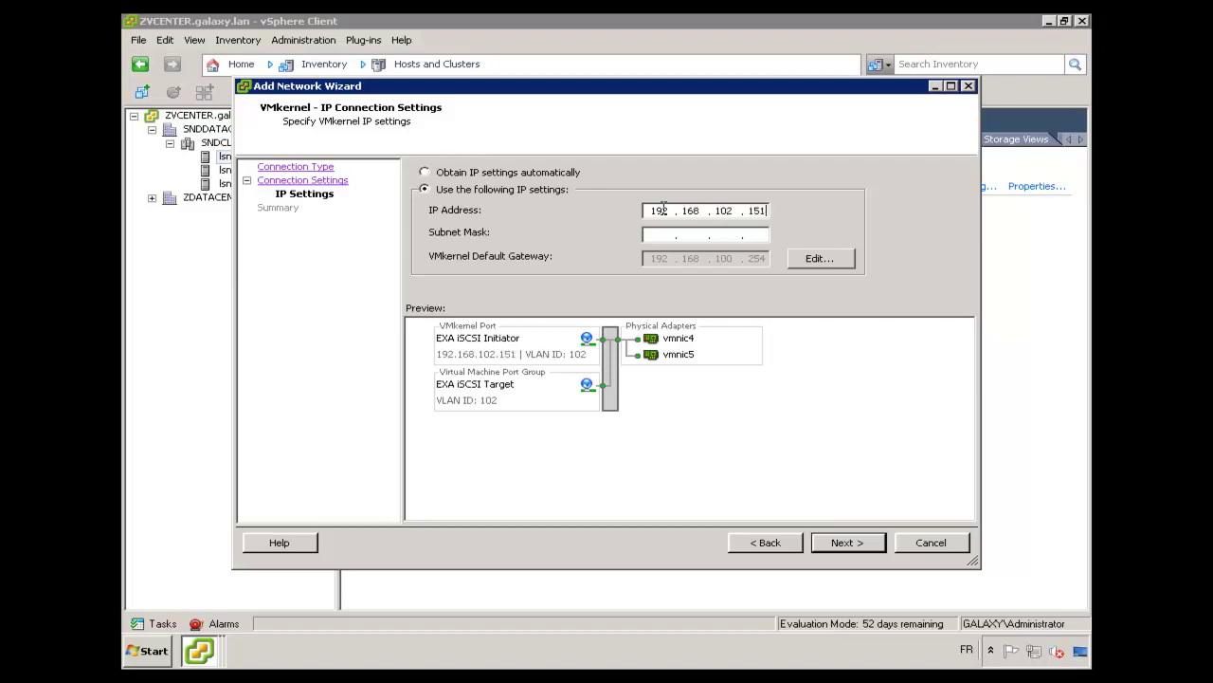
pyautogui.write('2552552550')
pyautogui.click(874, 553)
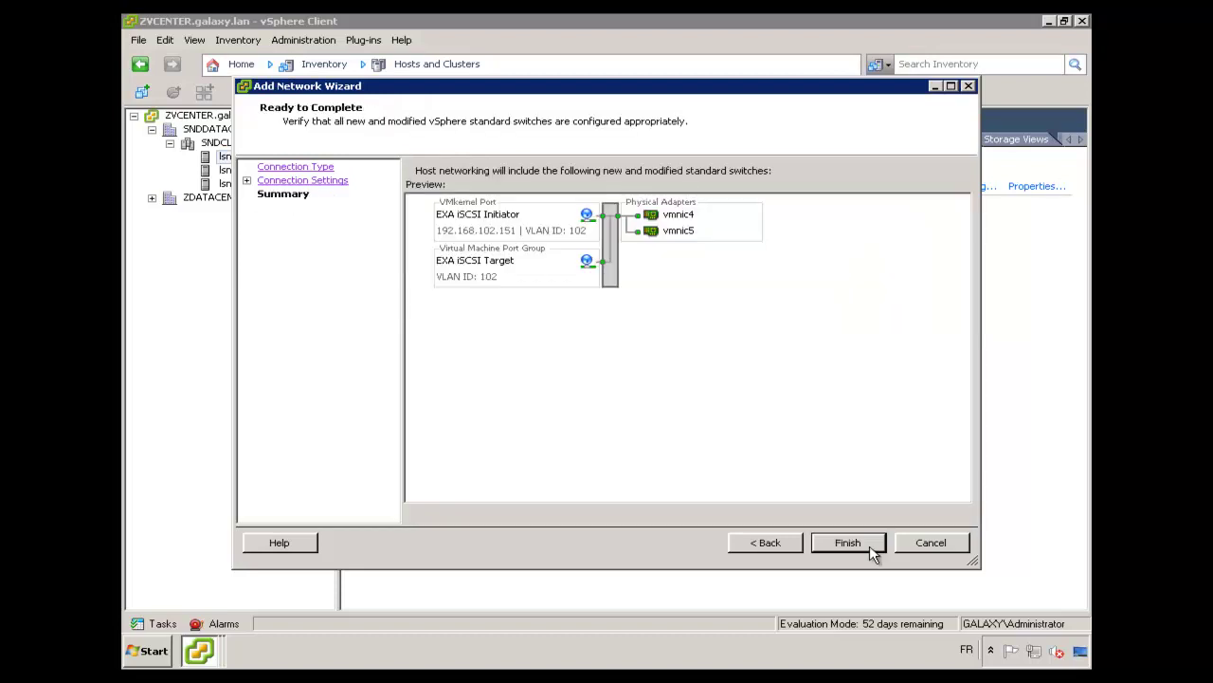
pyautogui.click(839, 543)
pyautogui.click(838, 536)
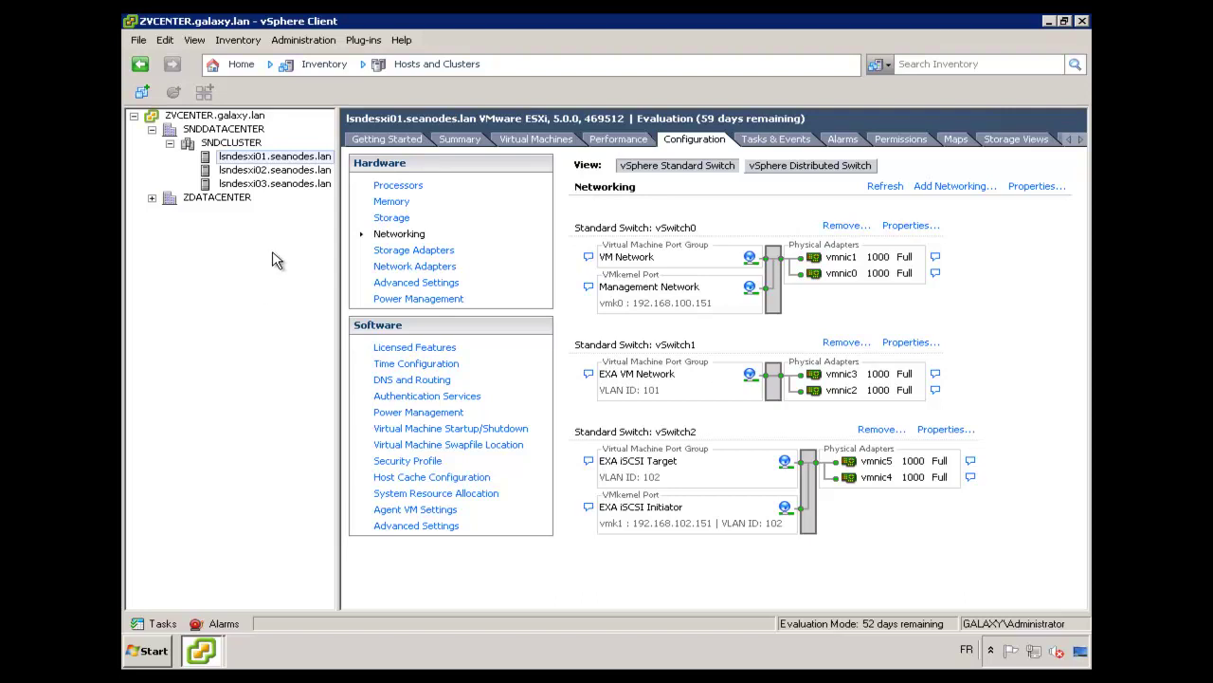
# - Review the networking configuration of hosts lsndesxi02 and lsndesxi03
pyautogui.click(270, 171)
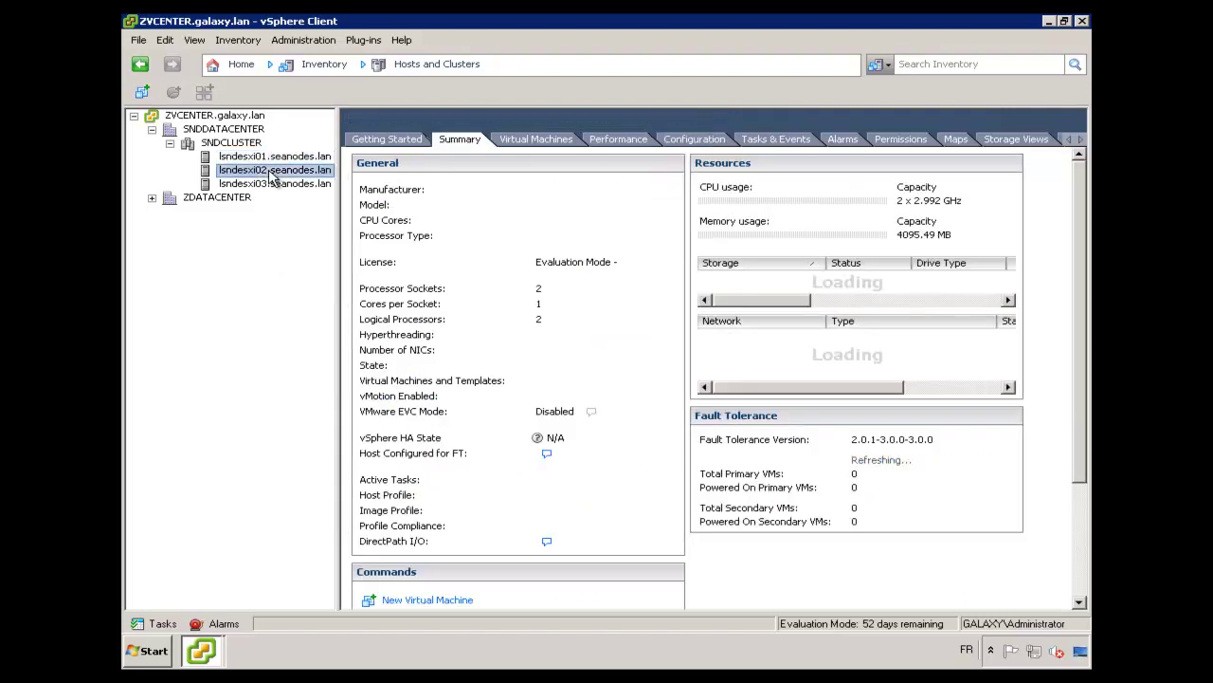
pyautogui.click(694, 141)
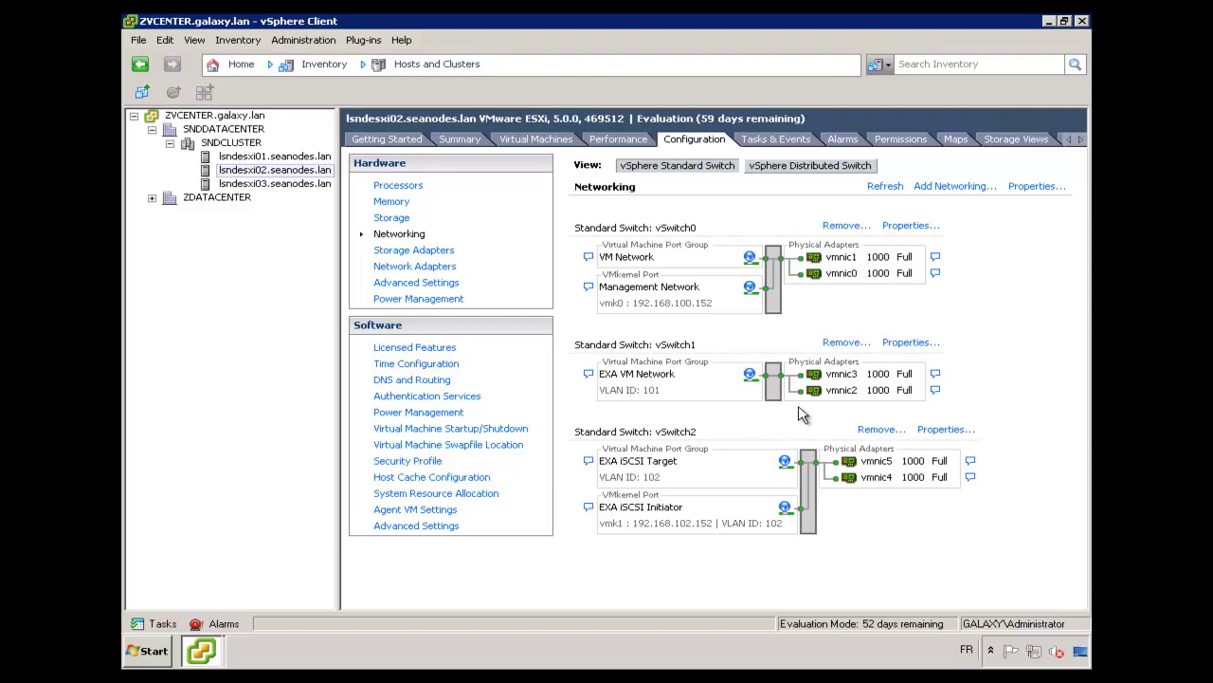
pyautogui.click(281, 184)
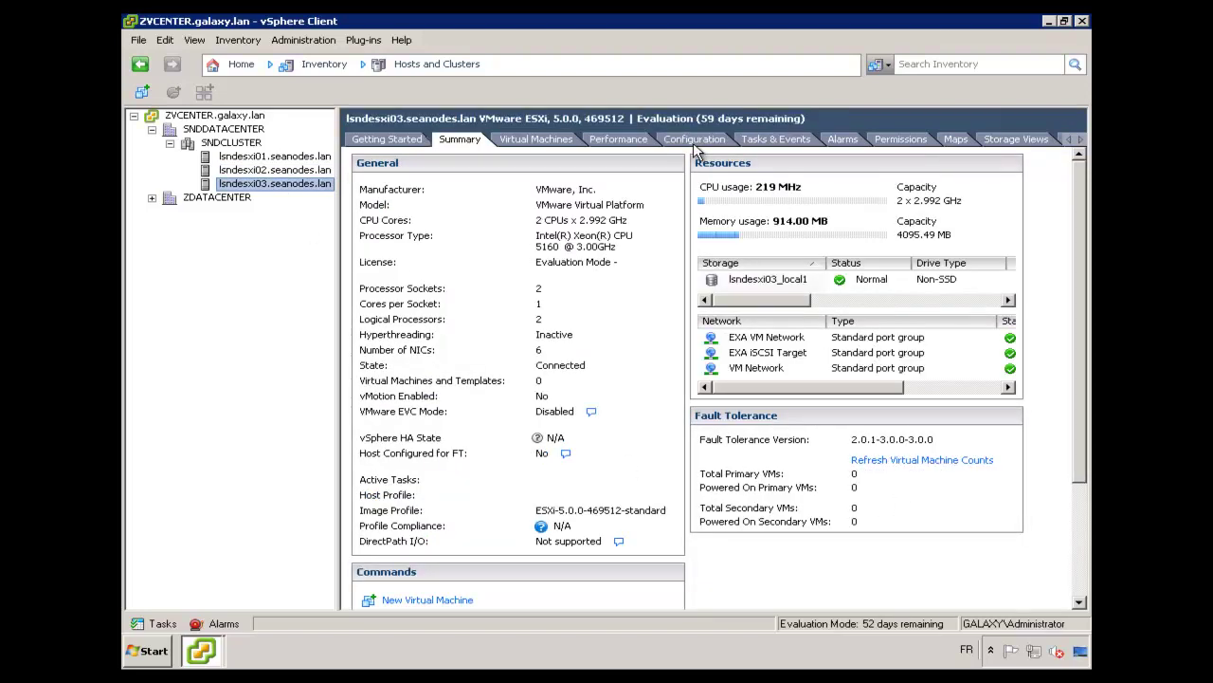
pyautogui.click(693, 141)
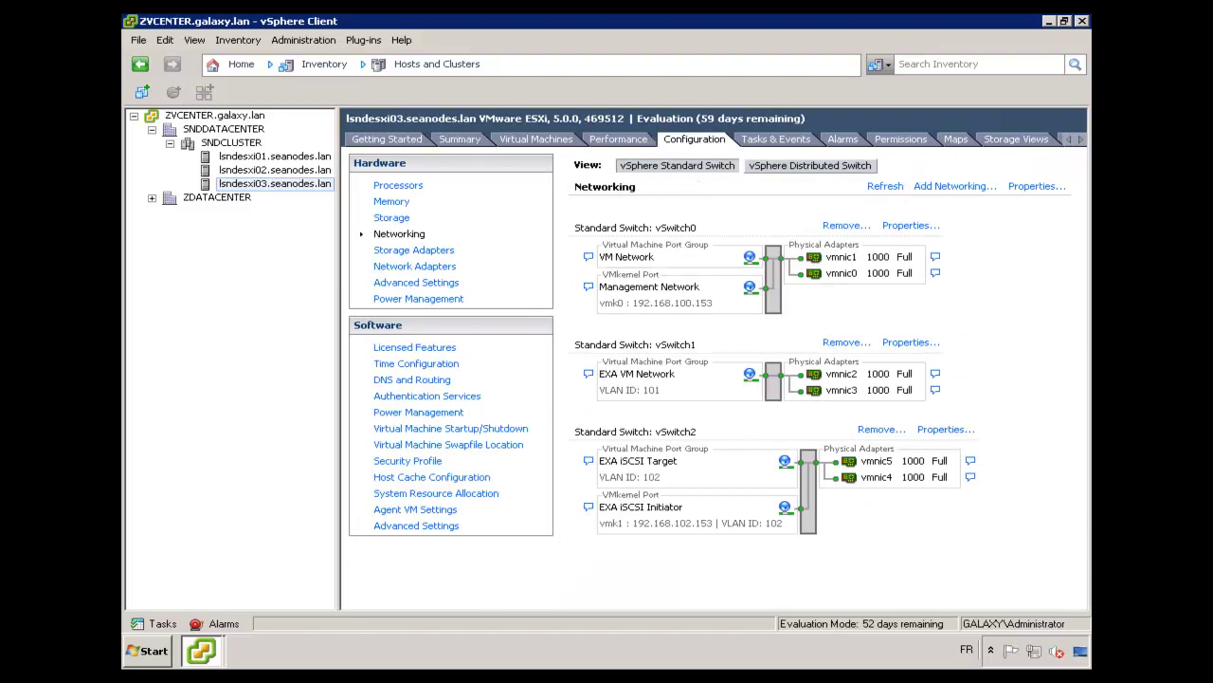